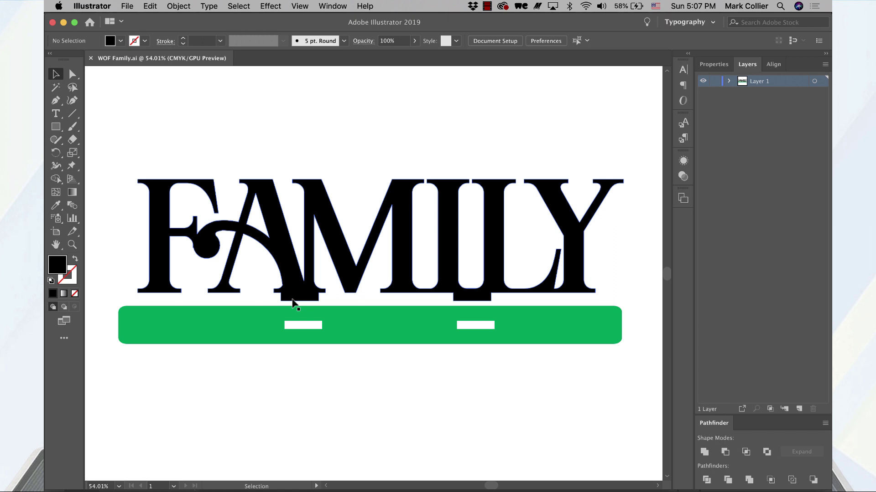
Select the two bottom anchor points of the A's tab and drag them up flush with the serif bar.
scroll(292, 303, up, 5)
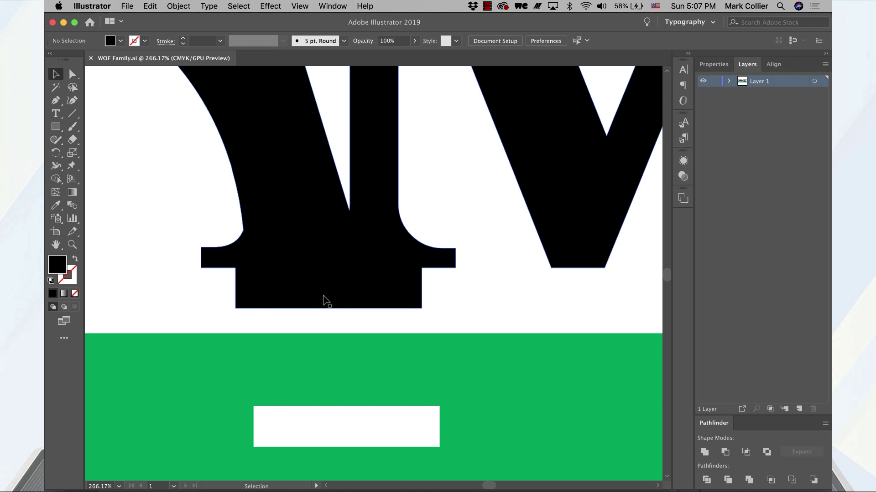
scroll(324, 297, up, 3)
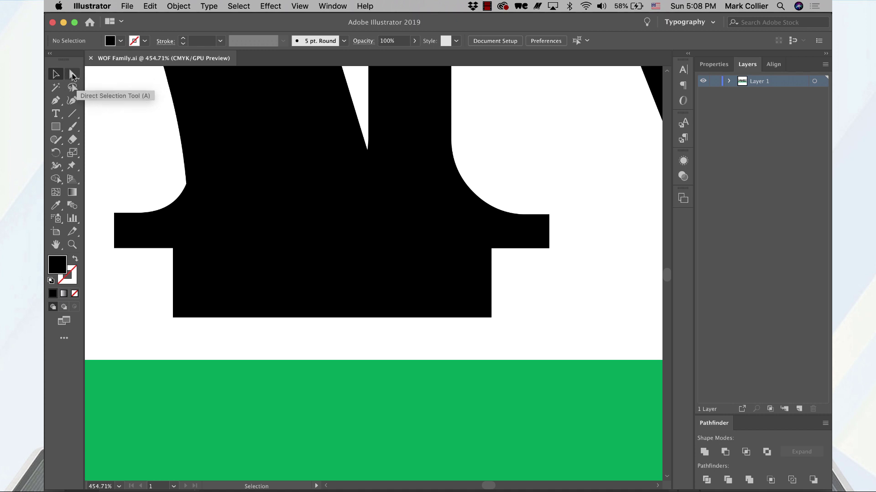
click(73, 75)
click(176, 293)
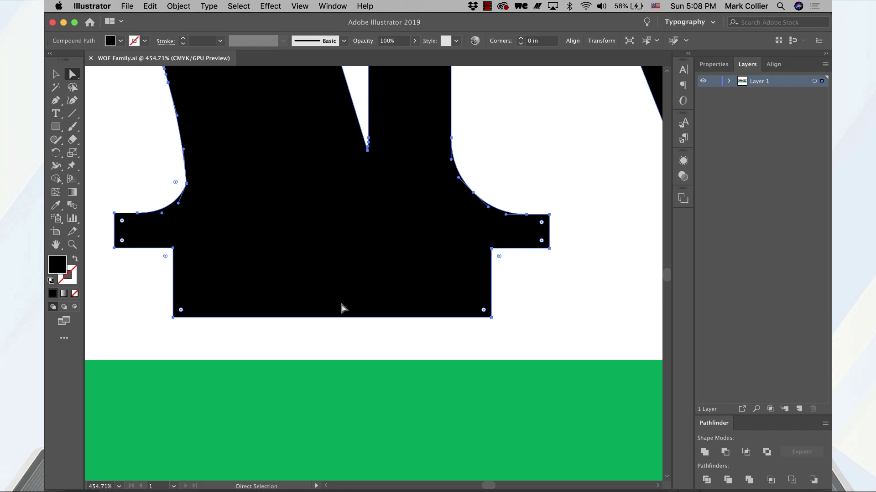
click(173, 318)
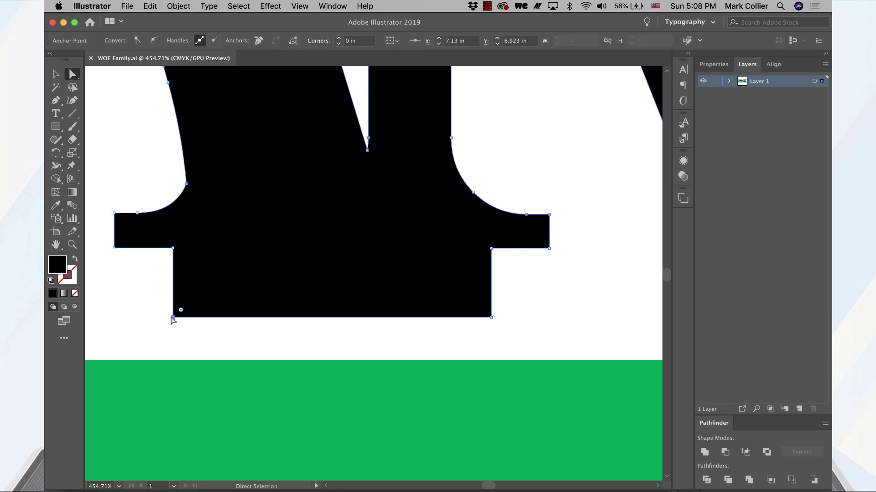
shift+click(491, 318)
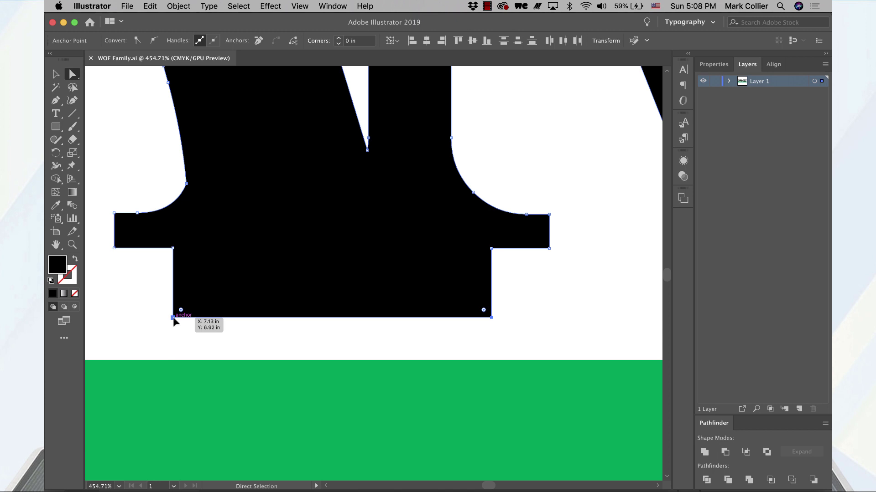
drag(173, 316, 173, 249)
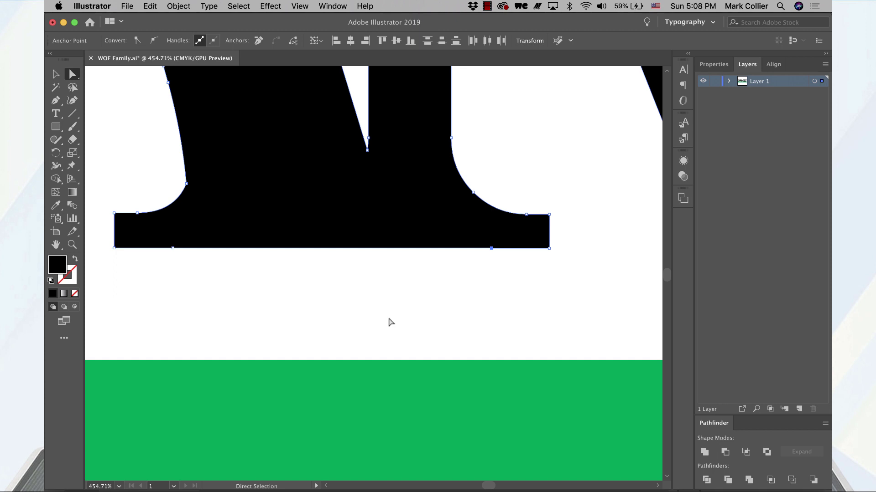
Undo the anchor edit and draw a rectangle covering the tab below the A's serif.
key(ctrl+z)
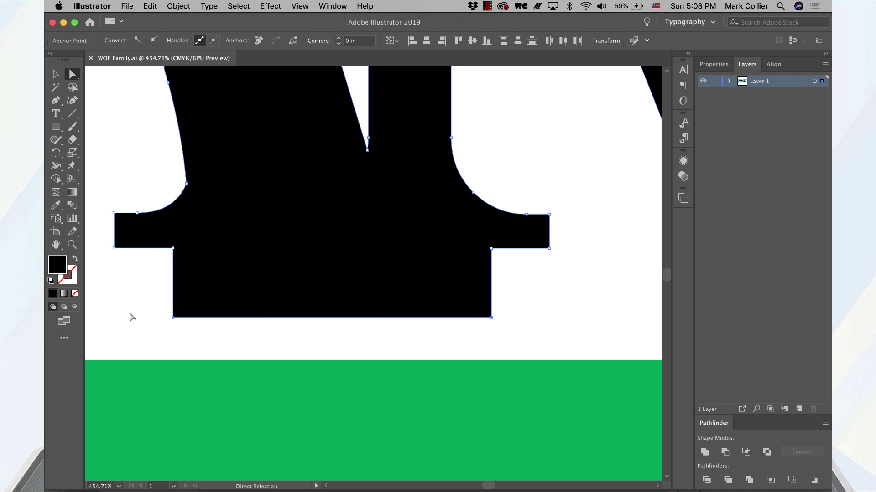
click(131, 317)
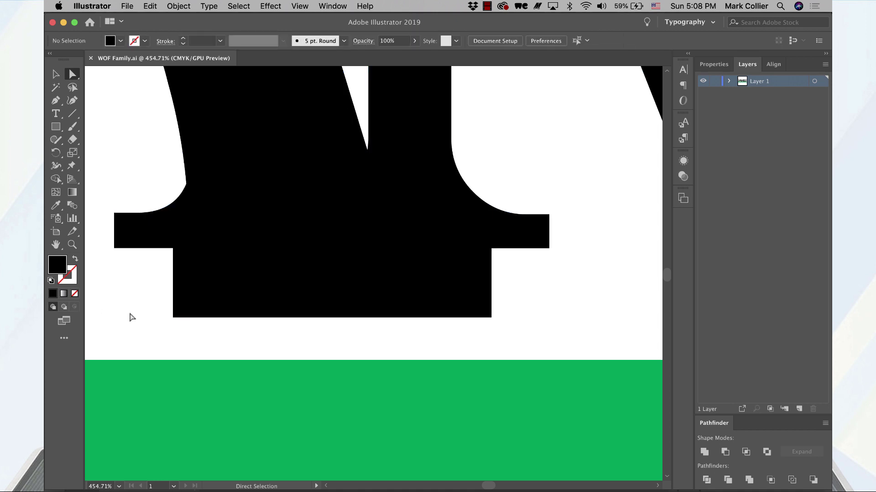
scroll(131, 317, down, 3)
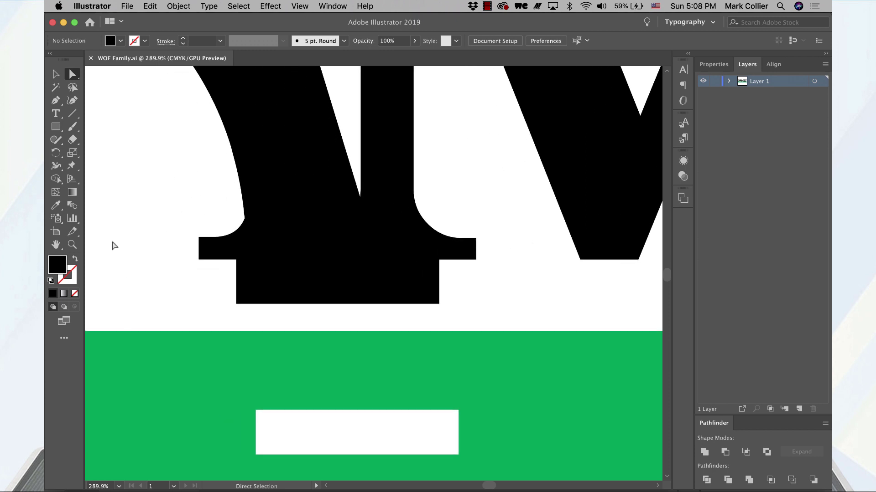
click(55, 127)
drag(196, 260, 327, 176)
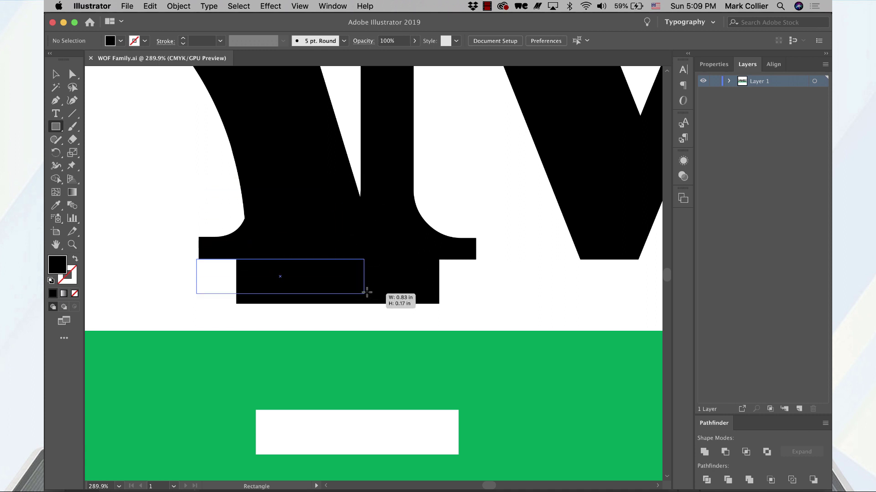
mouse_move(366, 292)
mouse_down()
mouse_move(477, 297)
mouse_move(490, 316)
mouse_up()
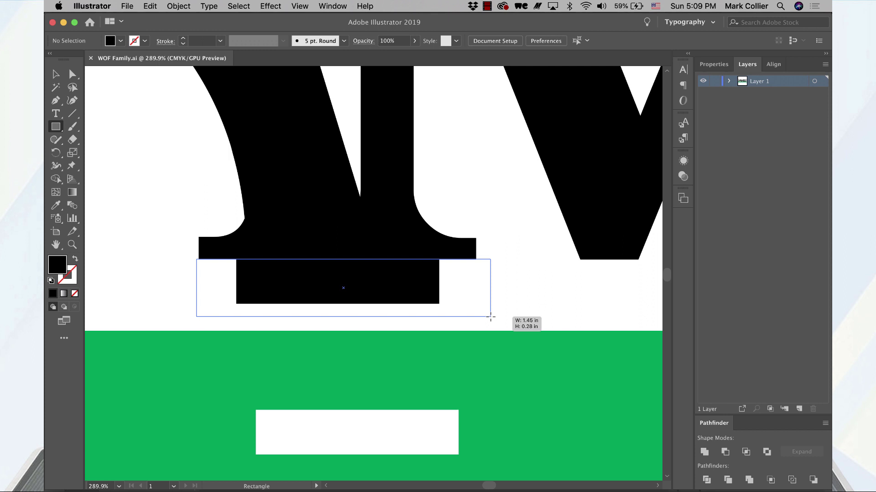
drag(491, 317, 490, 317)
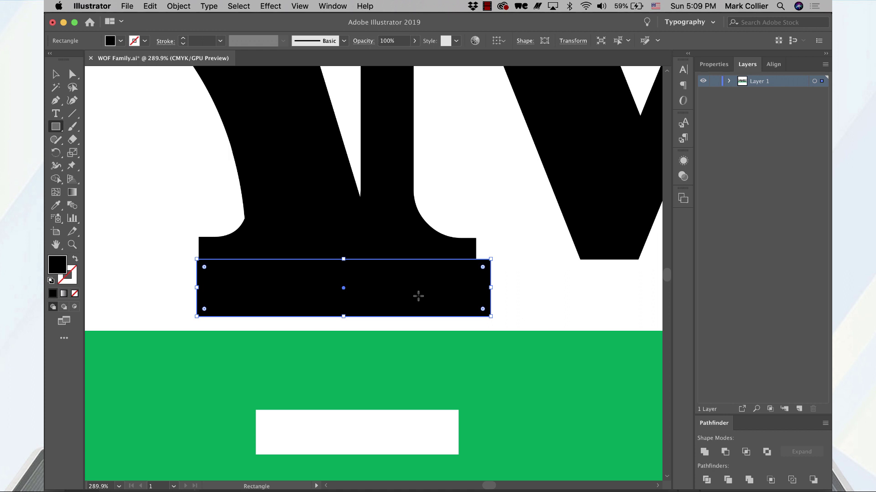
Subtract the rectangle from the A letter with Pathfinder Minus Front.
click(55, 74)
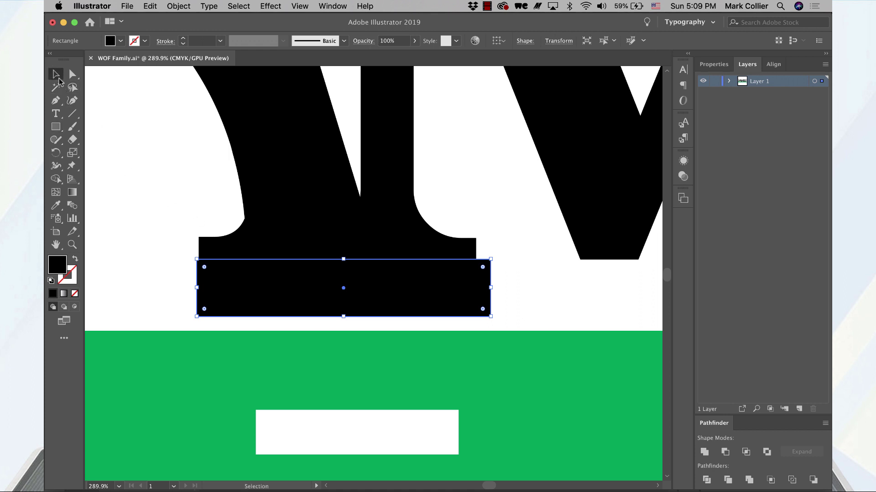
drag(160, 186, 305, 296)
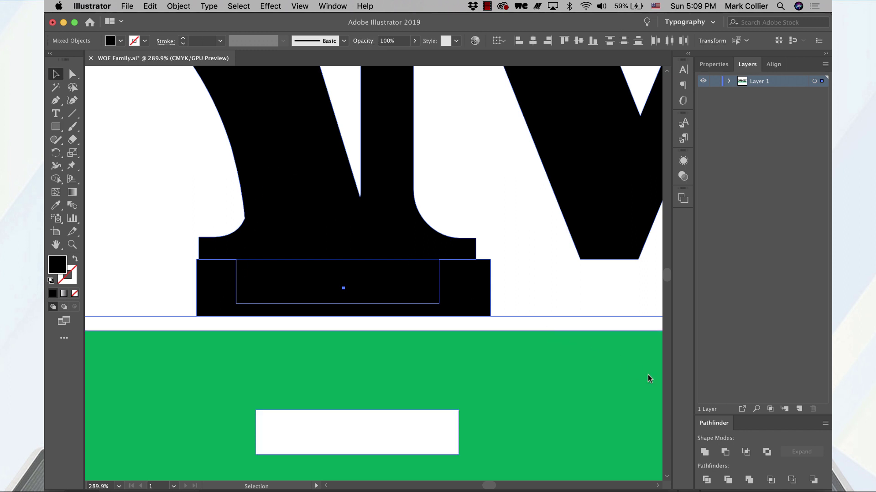
click(725, 452)
click(530, 266)
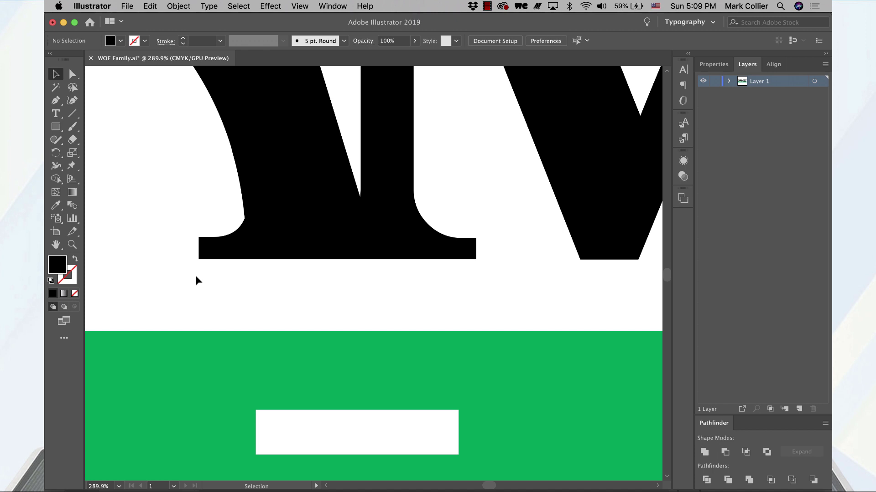
Undo the Minus Front cut to bring back the A's tab, then deselect and zoom out.
scroll(193, 273, down, 4)
scroll(193, 273, up, 2)
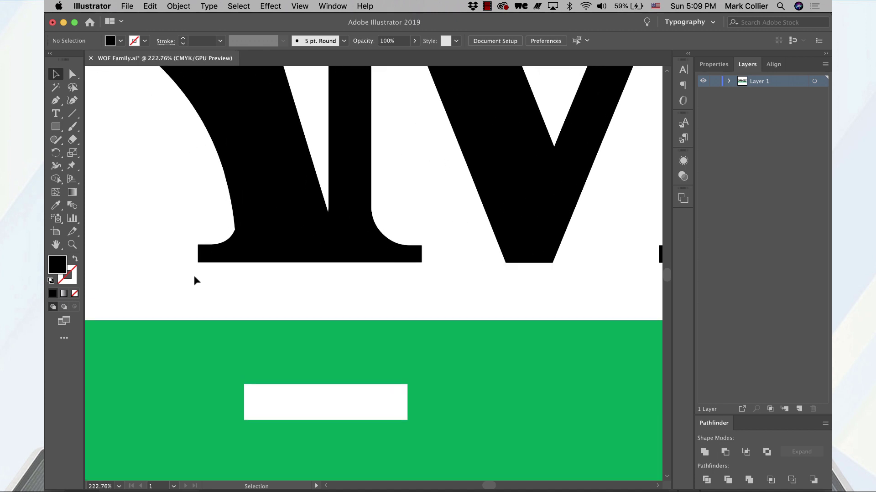
scroll(193, 272, up, 1)
key(super+z)
click(193, 276)
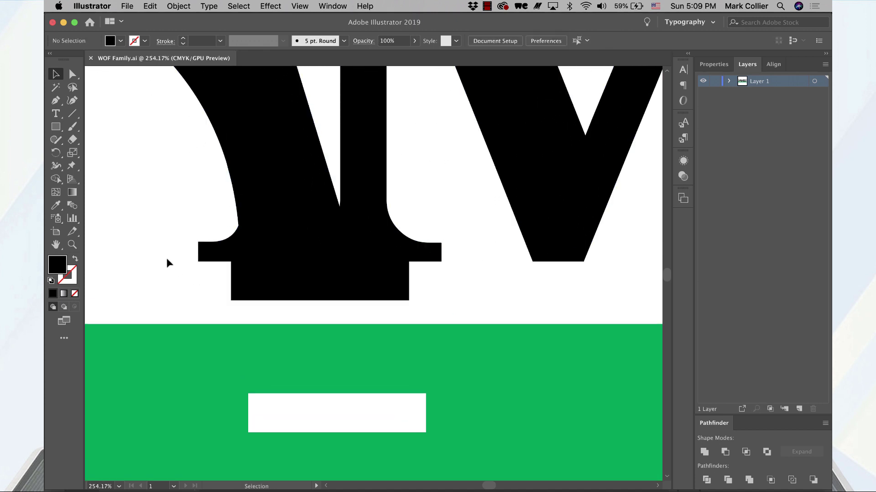
scroll(275, 287, left, 5)
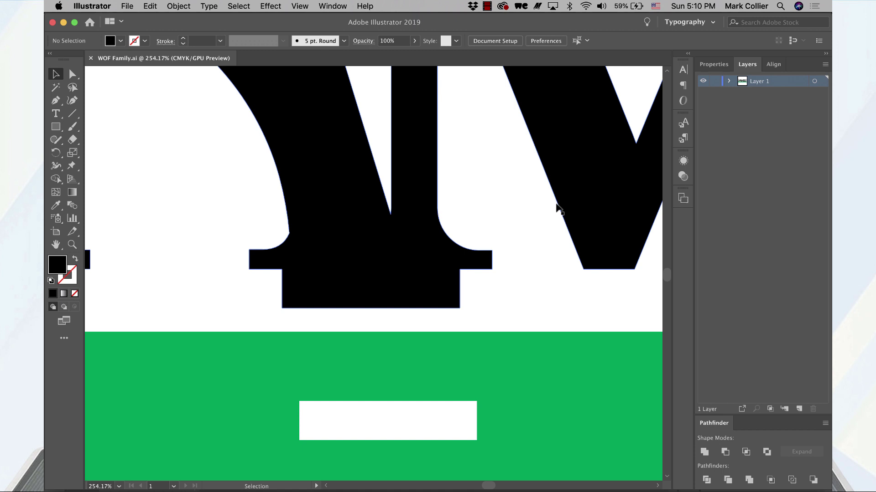
scroll(495, 232, down, 2)
Zoom out to the whole FAMILY artwork, then zoom in on the green base's left slot.
scroll(495, 233, down, 3)
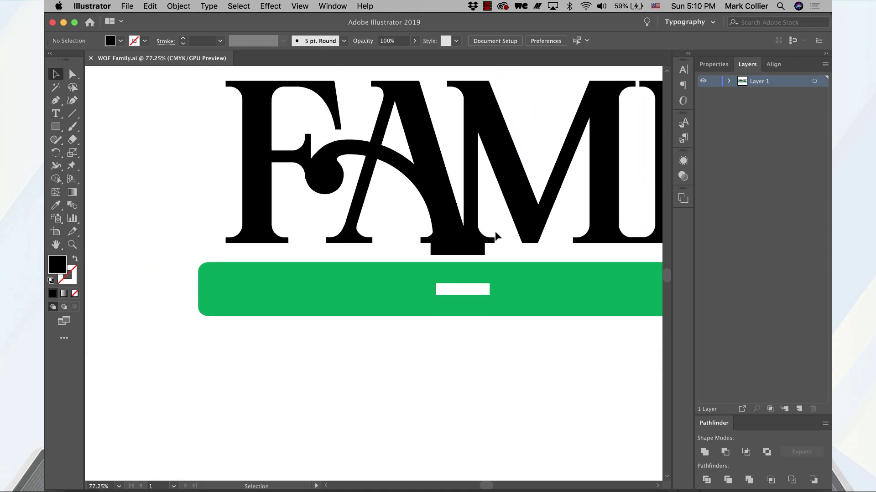
scroll(495, 235, down, 3)
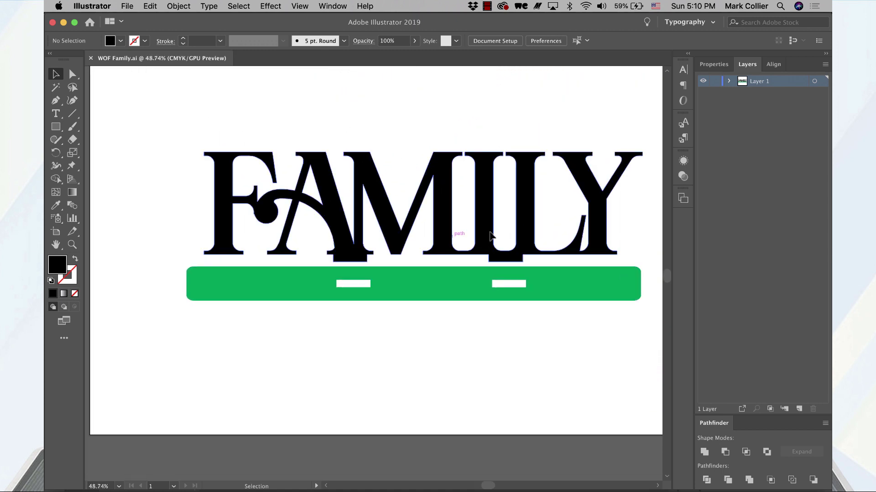
scroll(488, 229, left, 1)
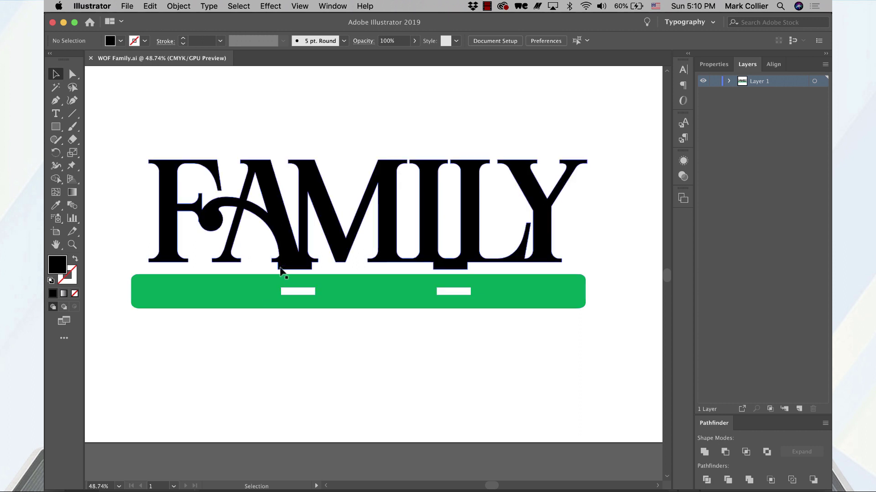
scroll(280, 272, up, 5)
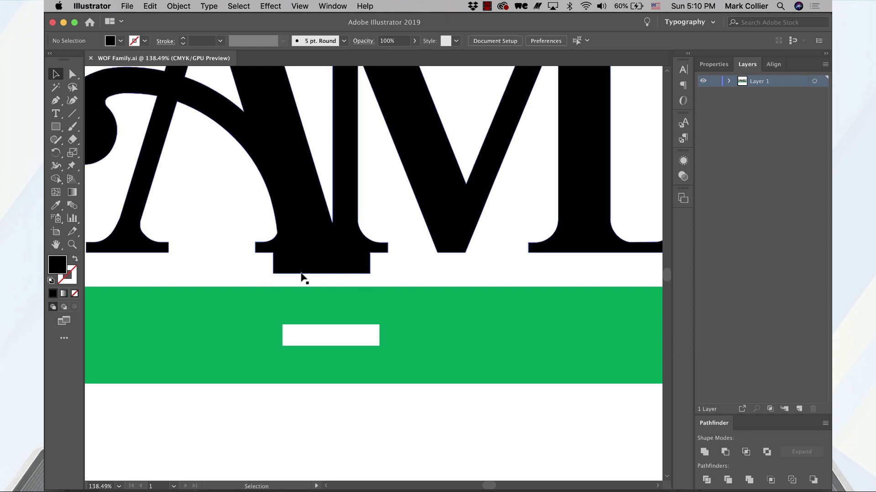
scroll(223, 341, down, 2)
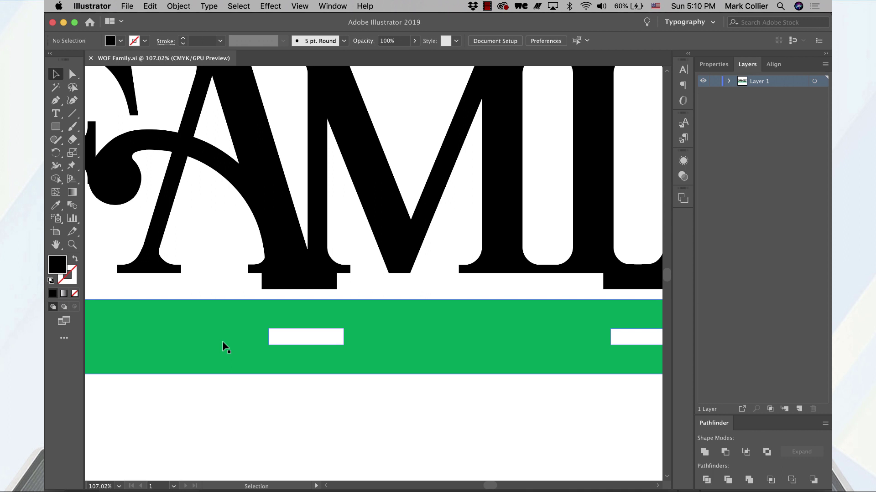
scroll(235, 293, down, 3)
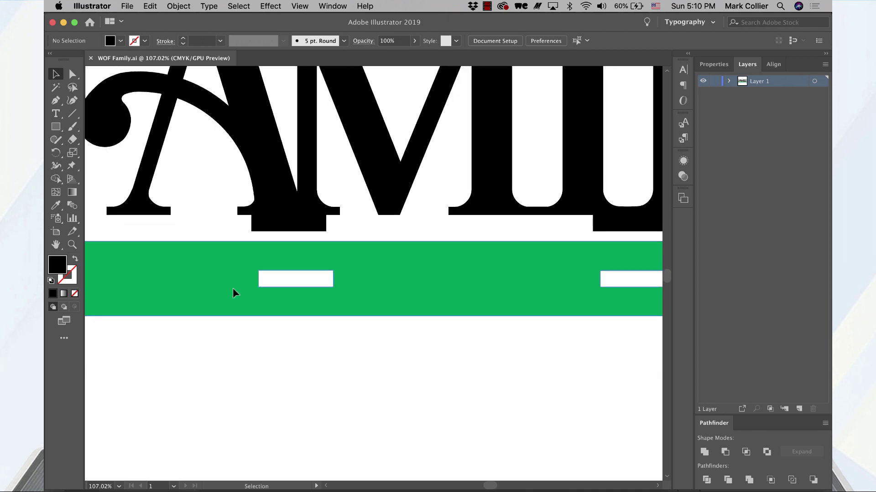
scroll(232, 288, up, 3)
scroll(241, 256, up, 2)
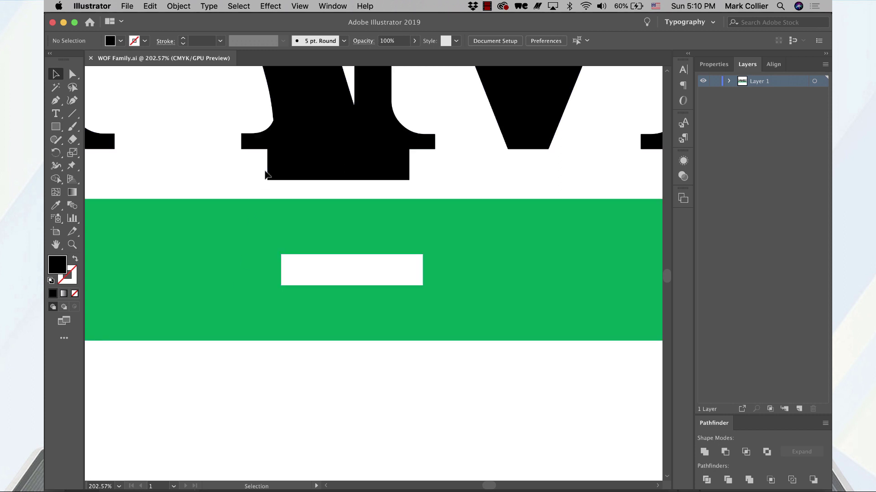
scroll(265, 156, up, 2)
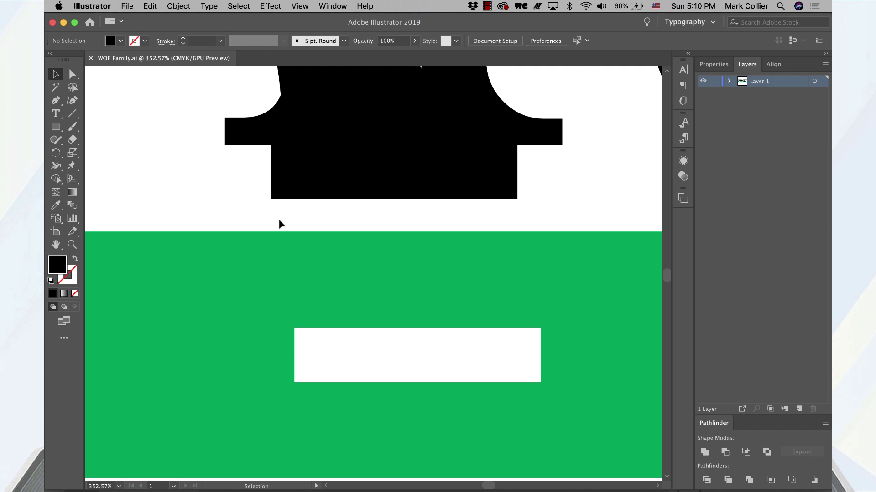
scroll(214, 259, down, 3)
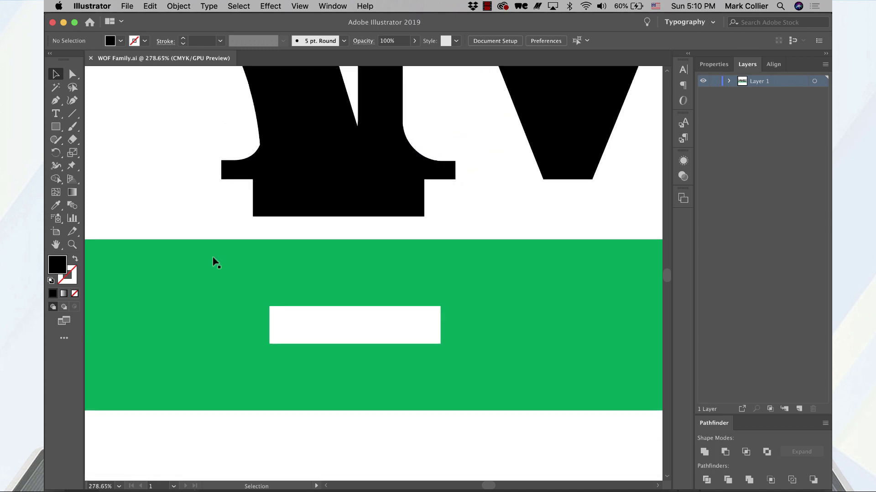
scroll(214, 259, down, 2)
right_click(213, 258)
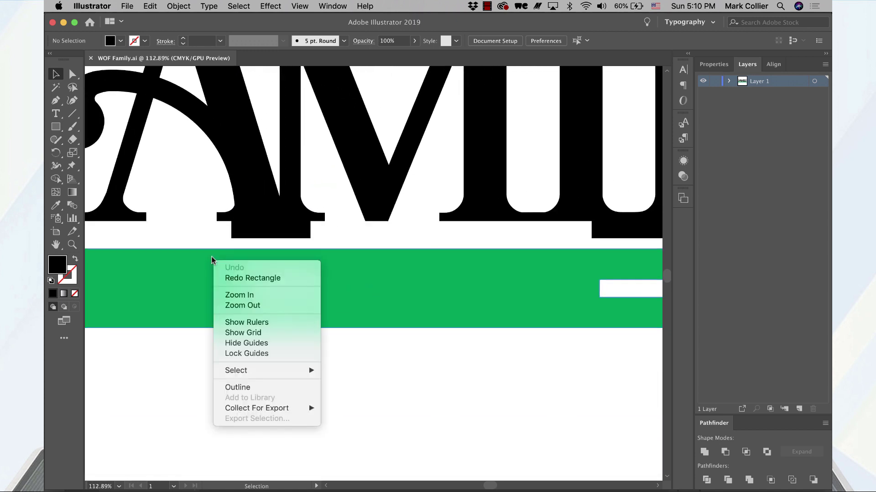
click(184, 370)
scroll(184, 370, down, 4)
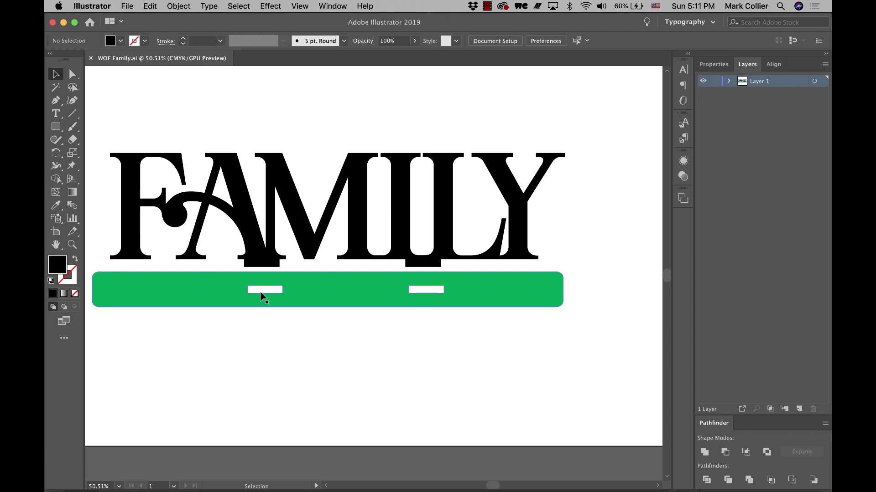
scroll(262, 297, up, 5)
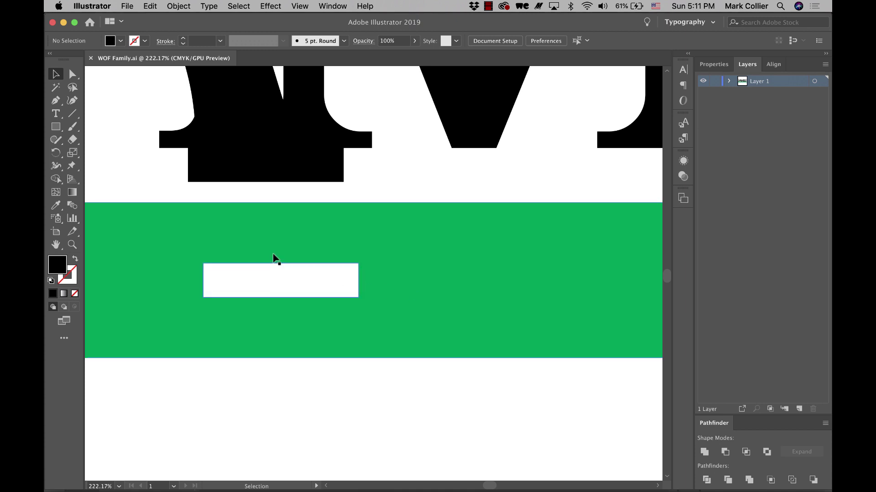
Enter Isolation Mode on the green base compound path and select its left slot rectangle.
click(269, 303)
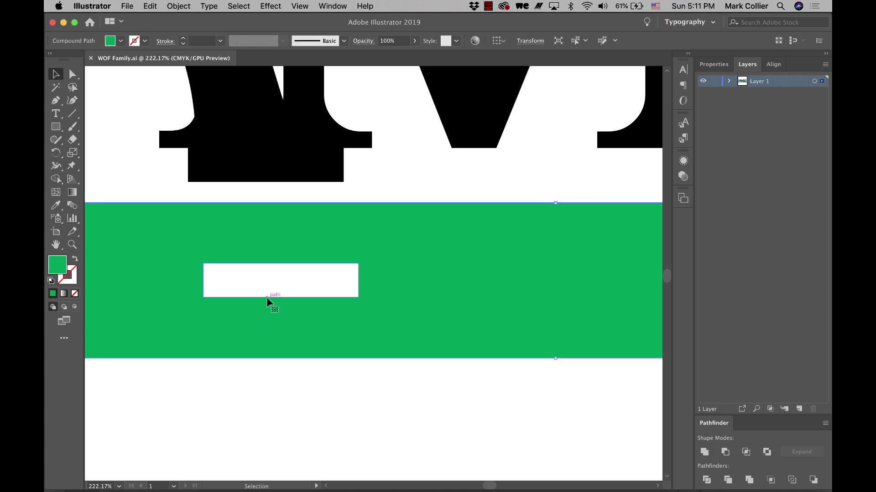
right_click(268, 301)
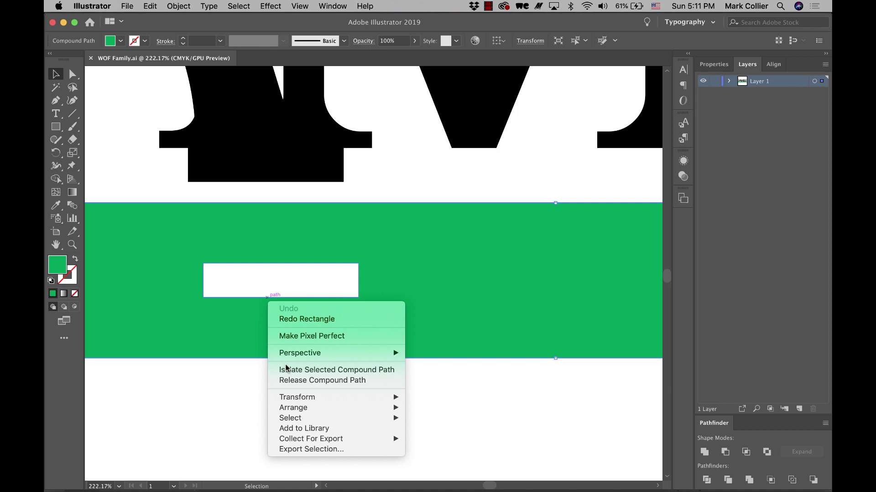
click(235, 392)
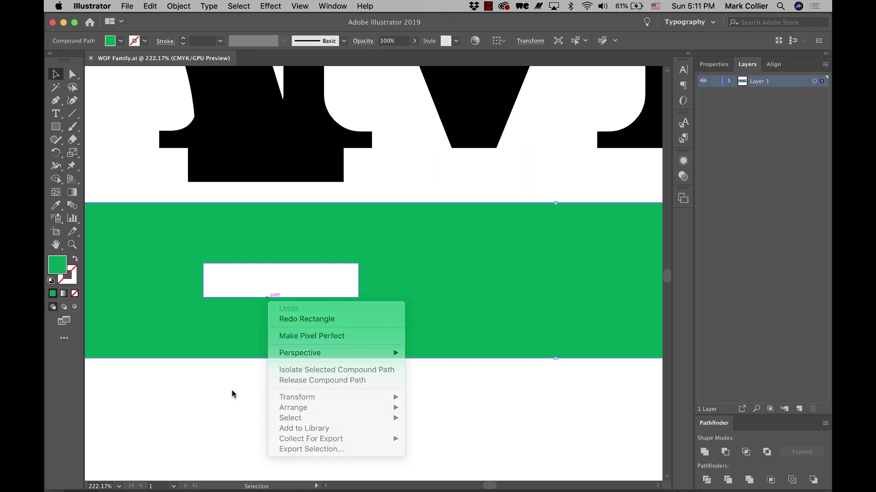
double_click(236, 296)
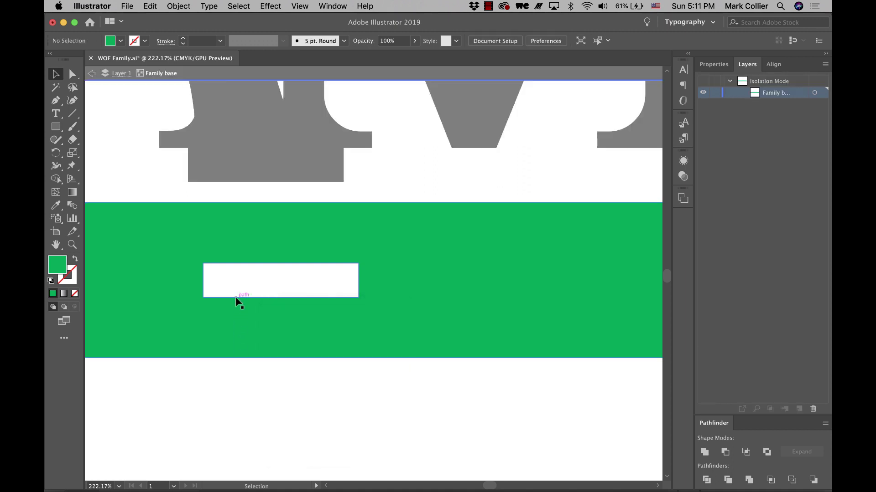
click(235, 297)
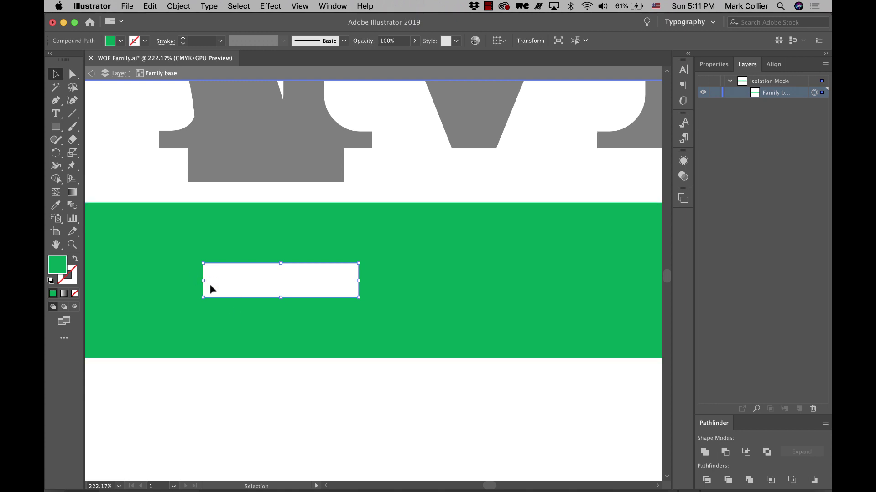
scroll(209, 289, up, 2)
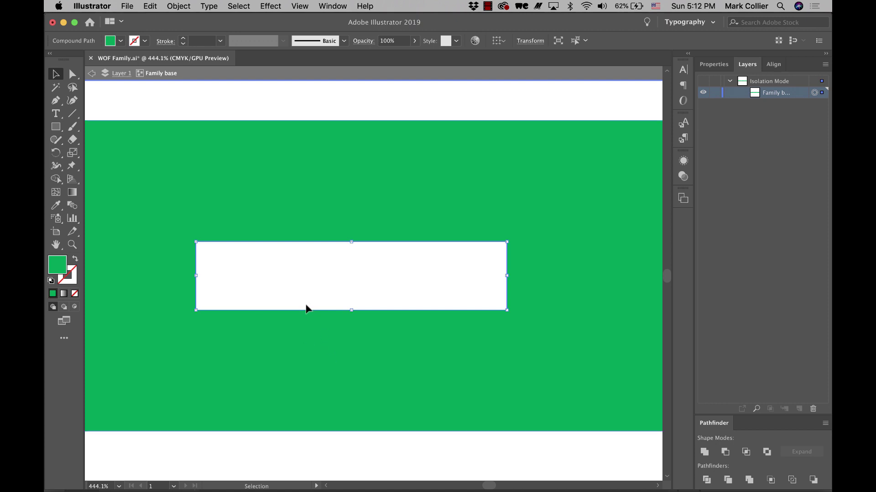
Copy the slot rectangle, paste it below the base, and Option-drag a second copy beneath it.
key(a)
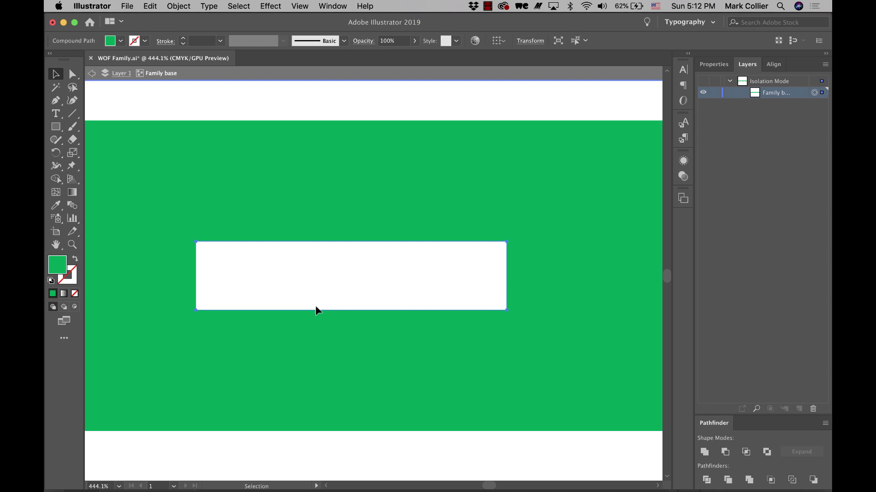
scroll(318, 310, down, 5)
key(super+v)
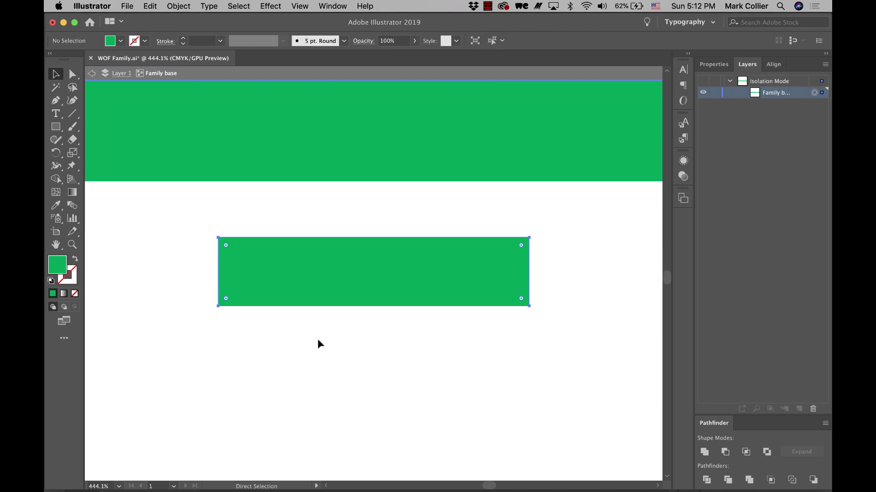
click(306, 254)
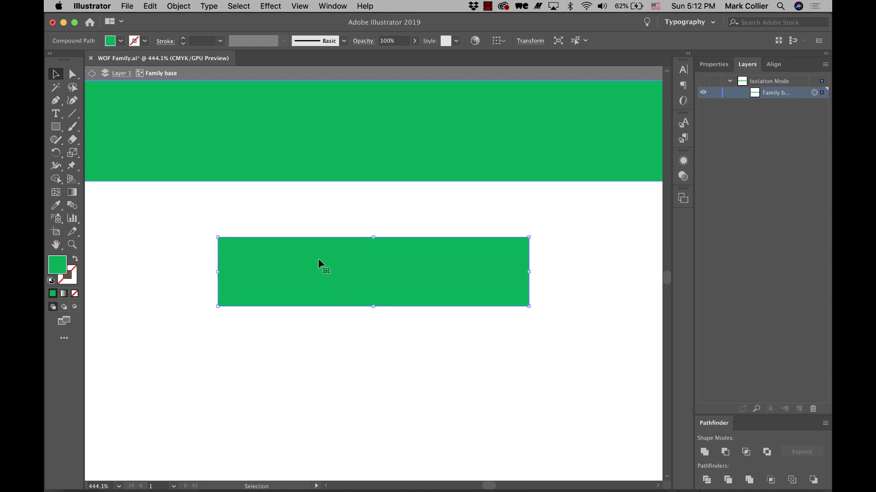
drag(330, 274, 330, 352)
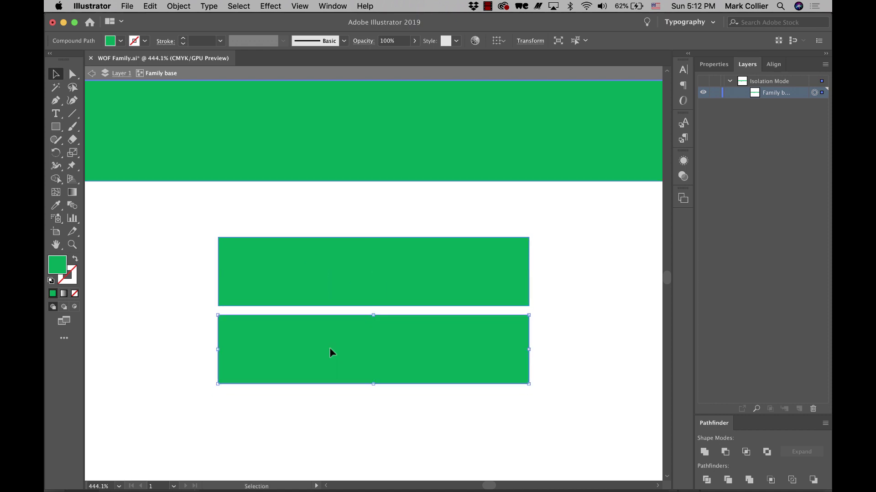
click(309, 286)
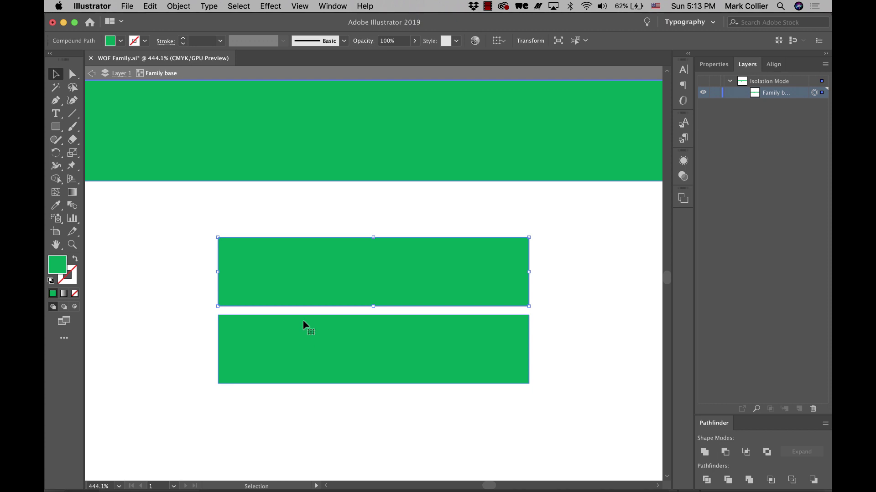
scroll(301, 288, up, 10)
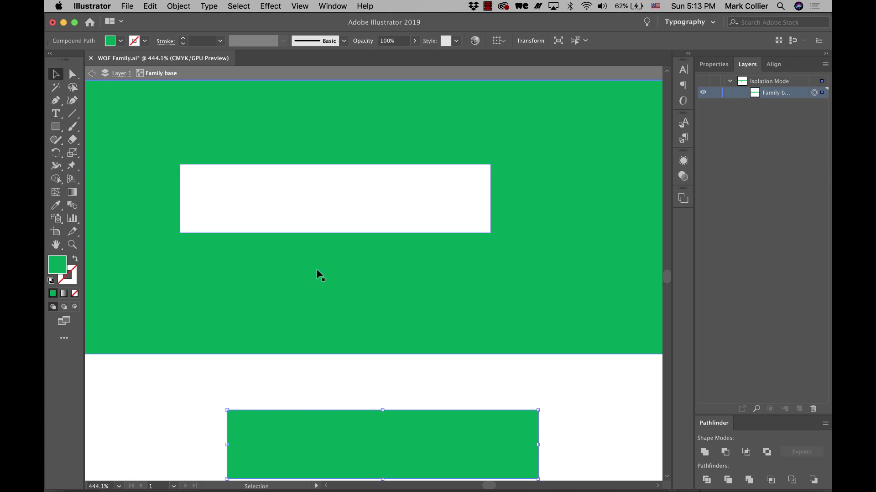
scroll(318, 274, down, 12)
Set the upper test rectangle's height to 0.12 in using the Transform panel.
click(150, 263)
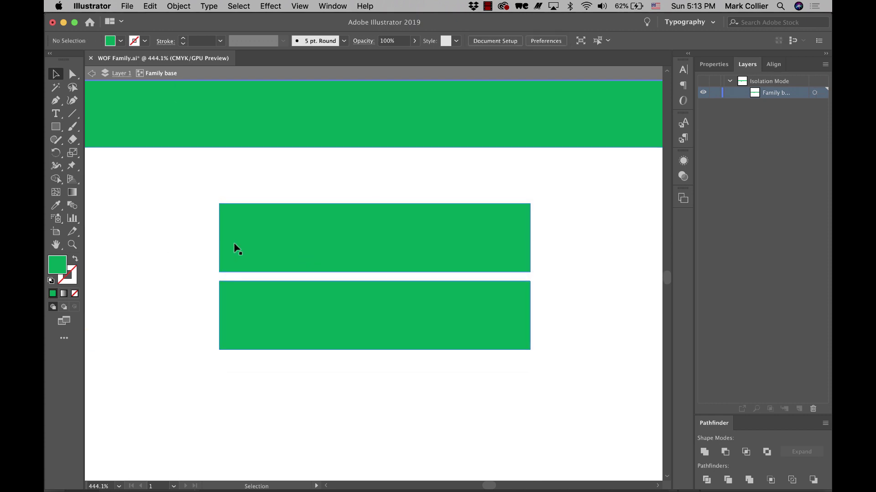
click(242, 247)
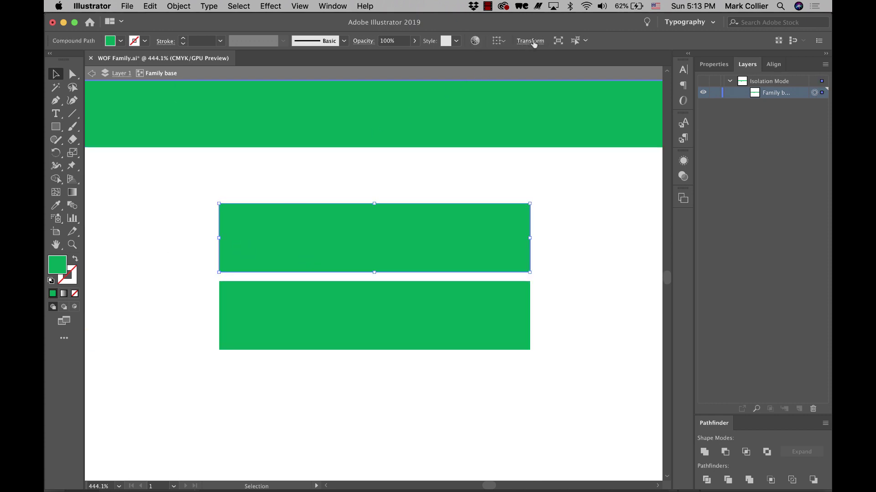
click(531, 42)
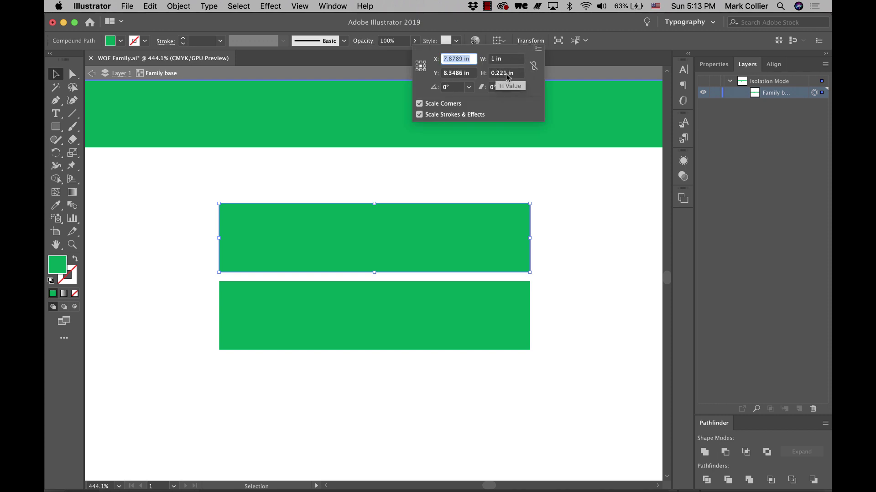
click(508, 74)
key(BackSpace)
key(BackSpace)
key(BackSpace)
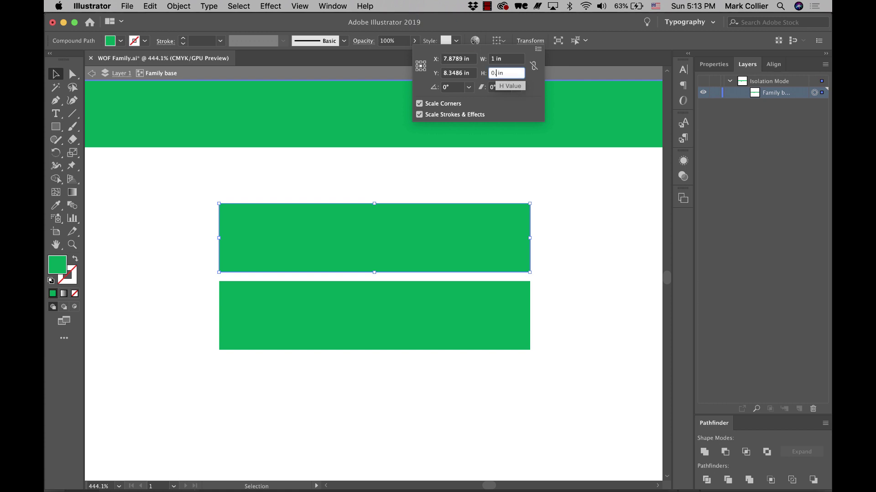
text(12)
key(Return)
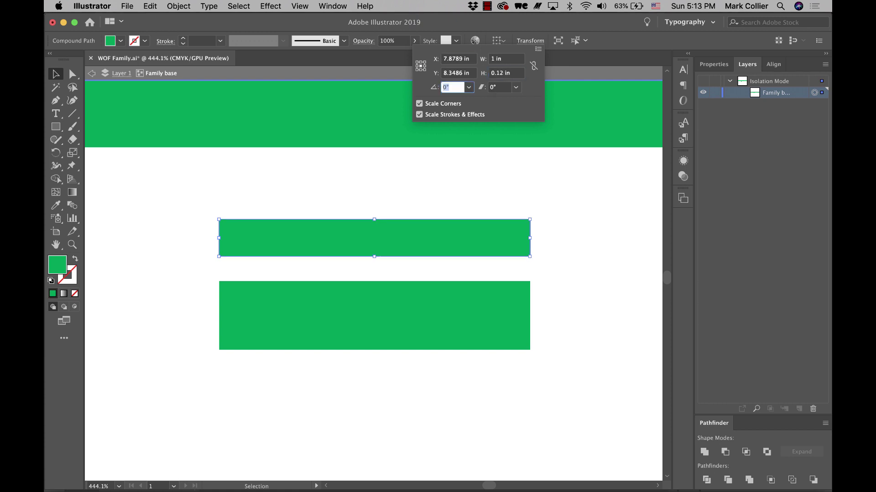
Set the lower test rectangle's height to 0.115 in, then deselect.
click(410, 305)
click(531, 41)
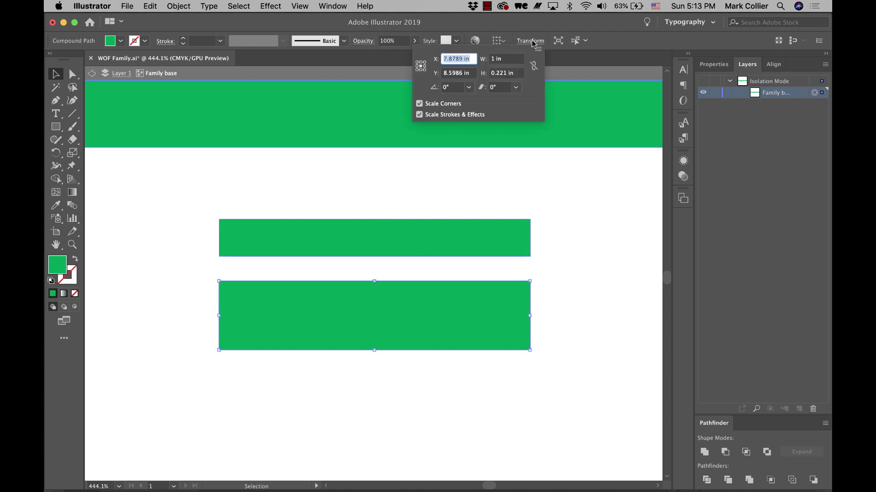
click(508, 74)
key(BackSpace)
key(BackSpace)
key(BackSpace)
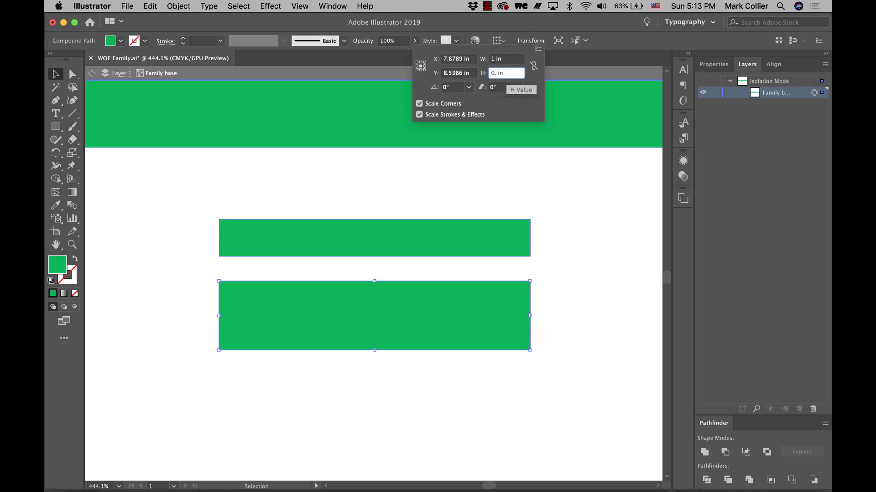
text(115)
key(Return)
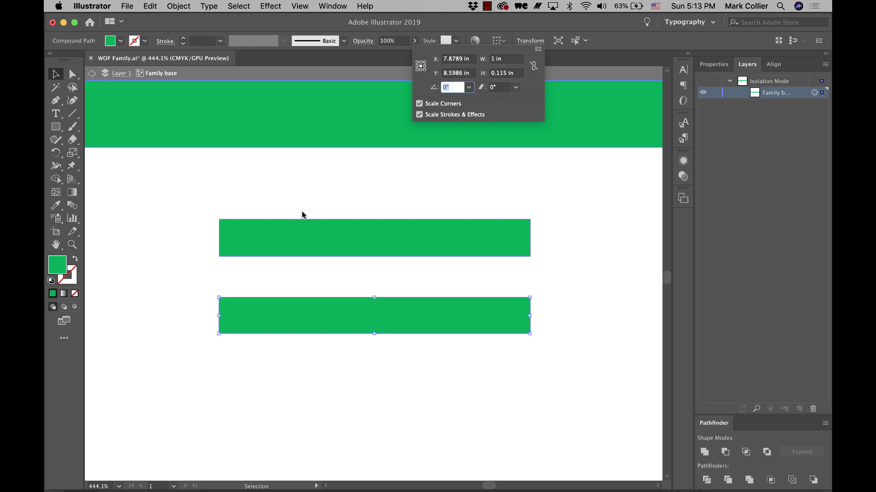
click(230, 217)
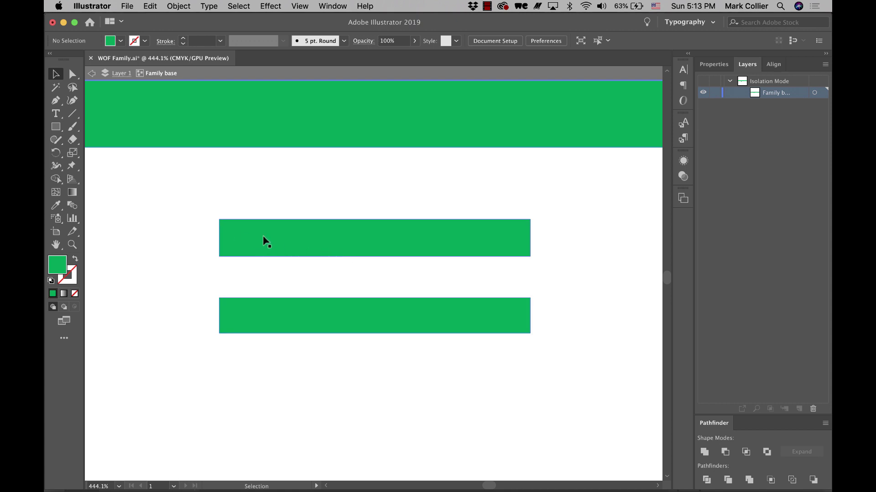
scroll(265, 242, up, 3)
scroll(269, 210, up, 1)
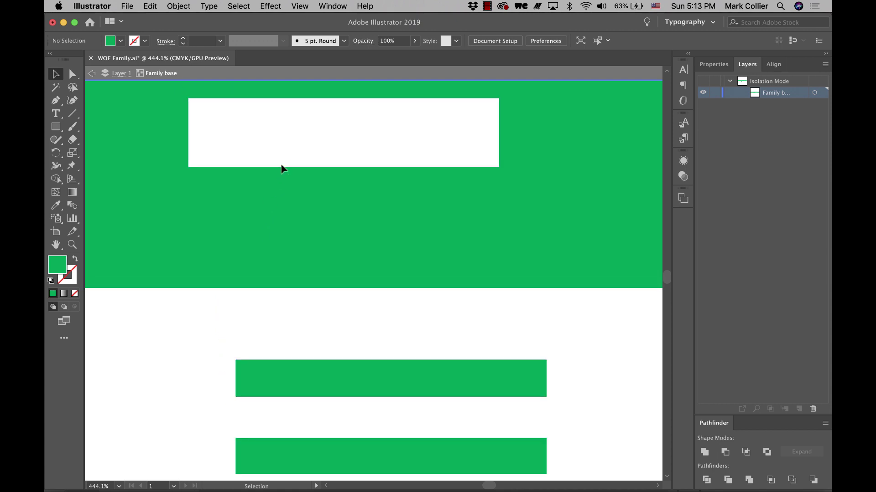
click(373, 123)
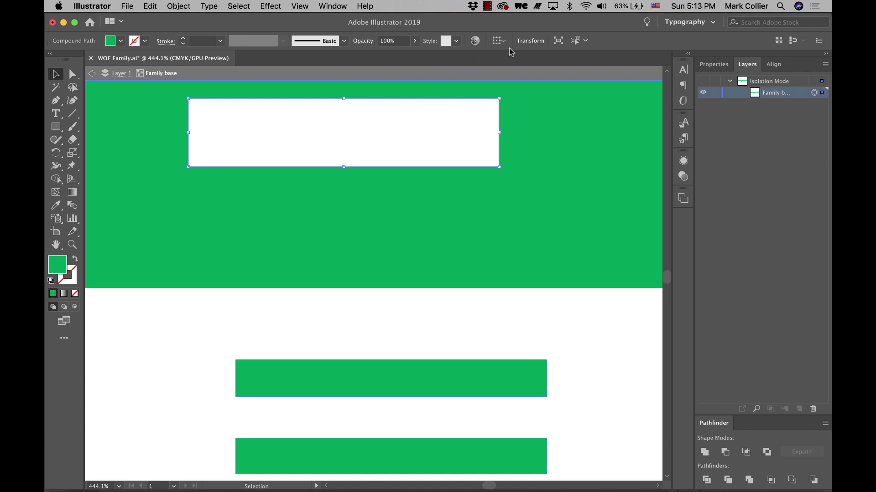
click(525, 40)
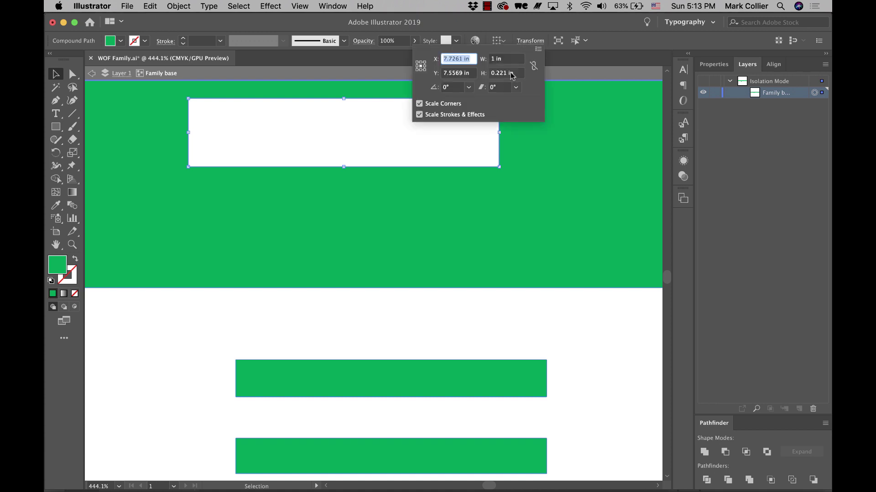
click(381, 330)
scroll(379, 325, down, 2)
scroll(381, 322, down, 5)
scroll(380, 325, right, 5)
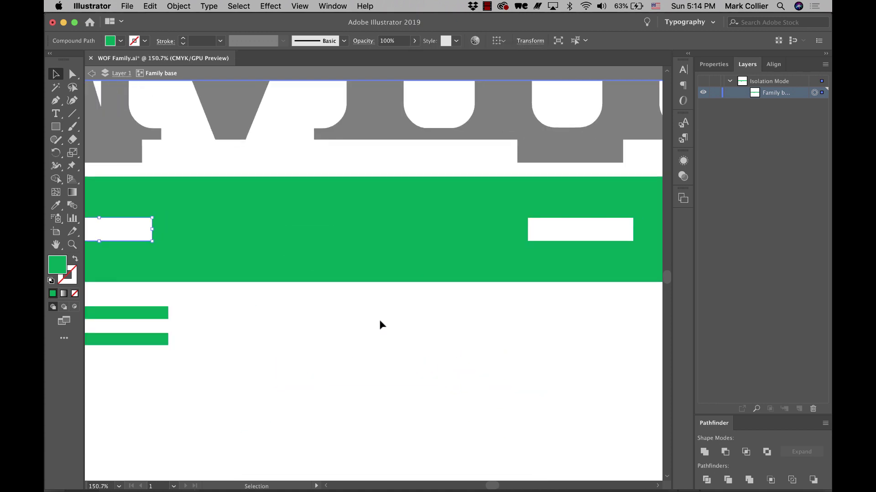
scroll(426, 347, down, 4)
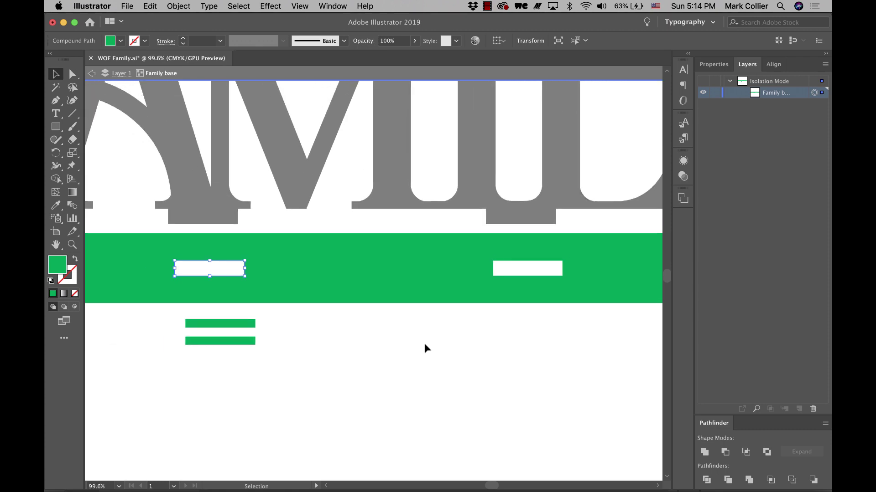